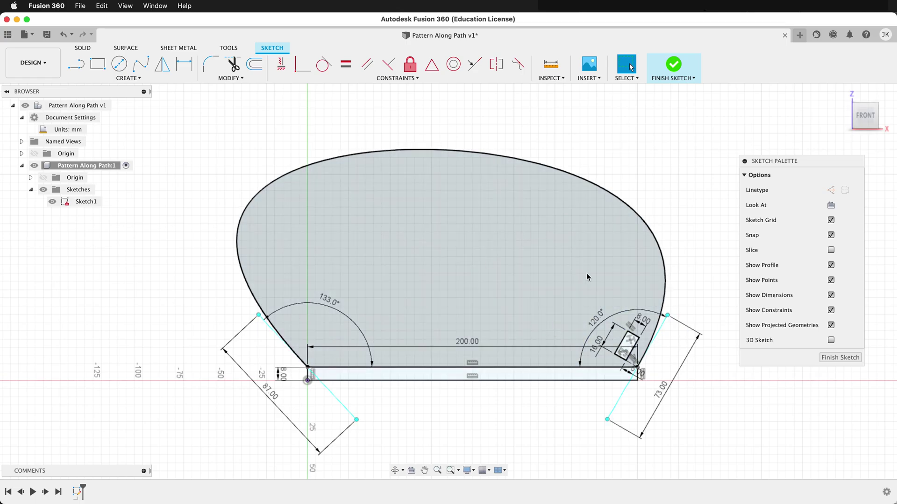
Extrude the main plate and bottom base strip profiles 5 mm into a solid
key(e)
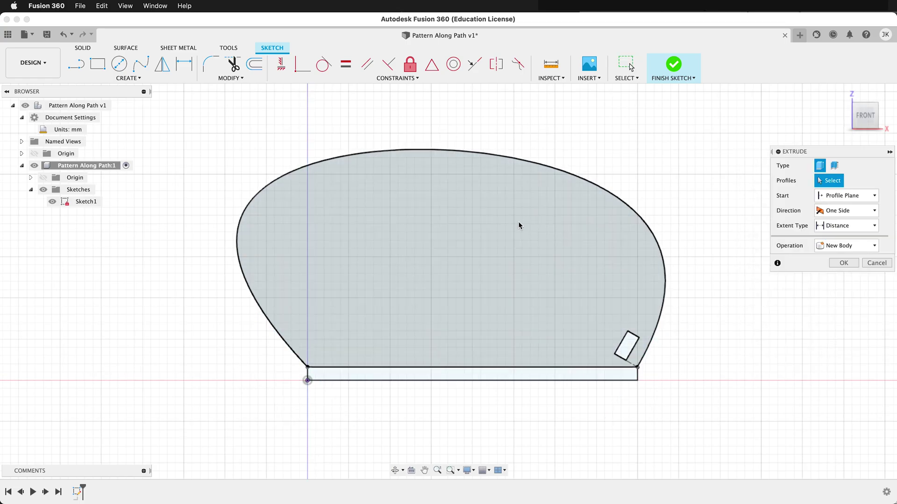
click(517, 225)
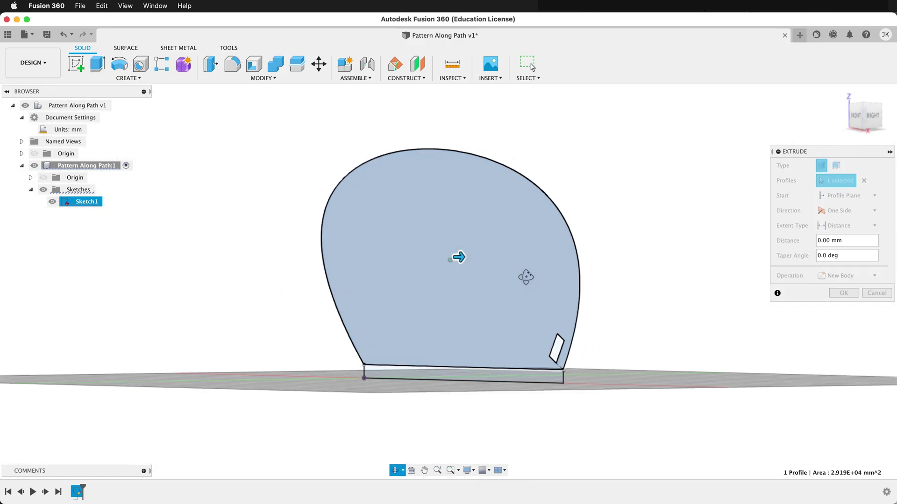
click(563, 387)
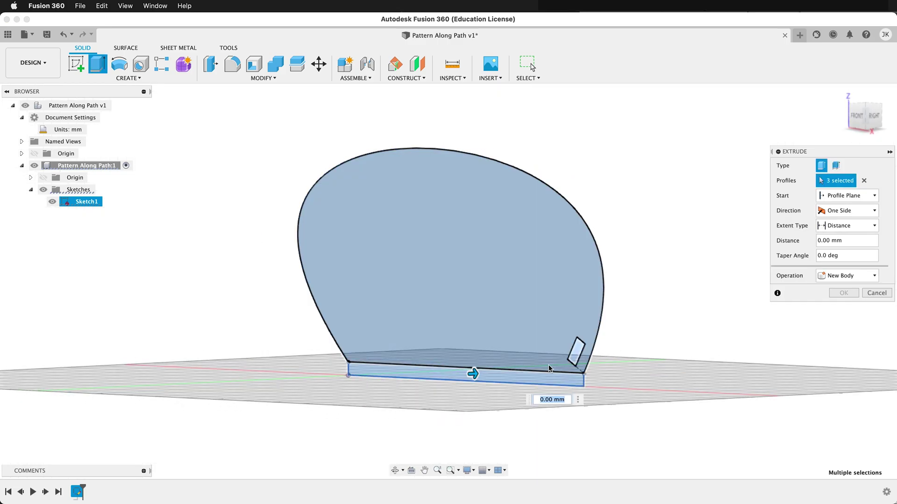
text(5)
key(Return)
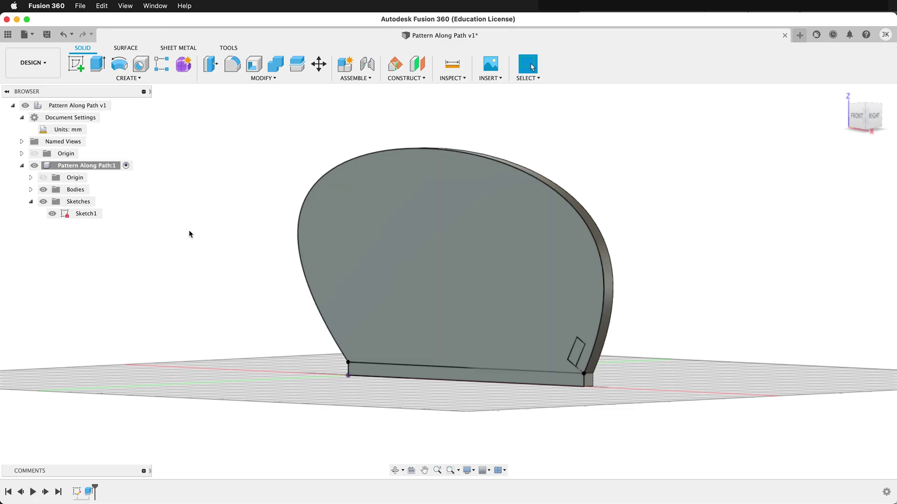
Toggle the sketch visibility off and on to inspect the new solid
click(53, 214)
click(53, 214)
click(53, 214)
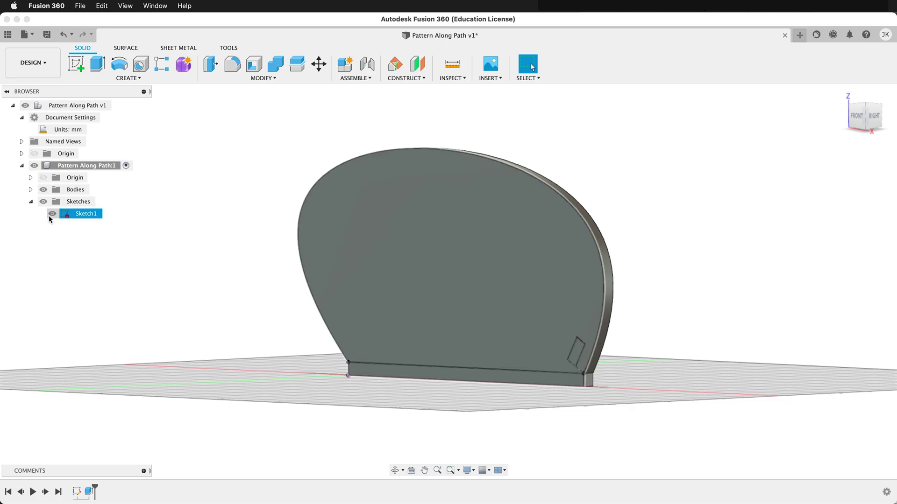
click(53, 213)
click(53, 213)
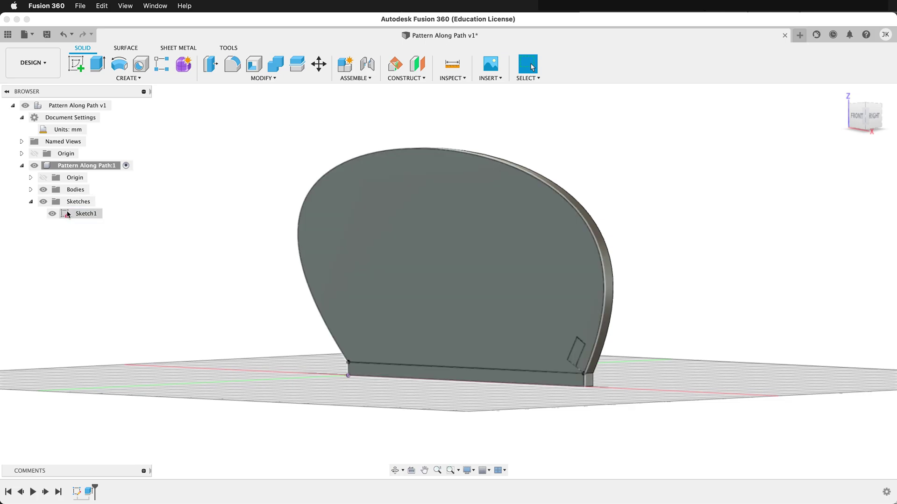
click(52, 214)
Cut the small angled rectangle 8 mm into the plate
click(96, 66)
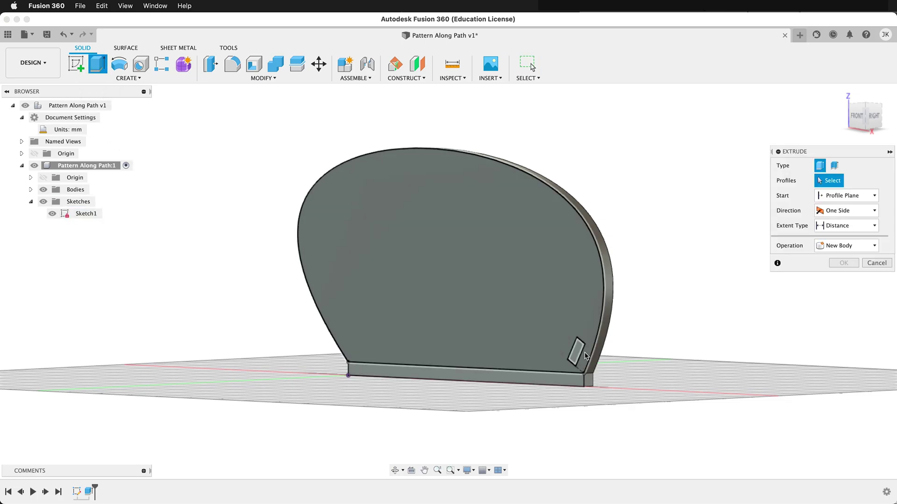
click(577, 354)
drag(578, 355, 579, 354)
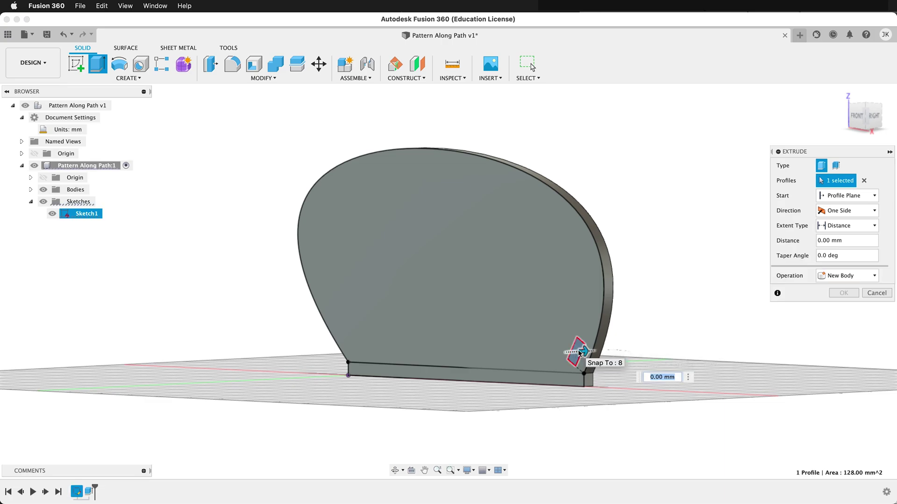
text(8)
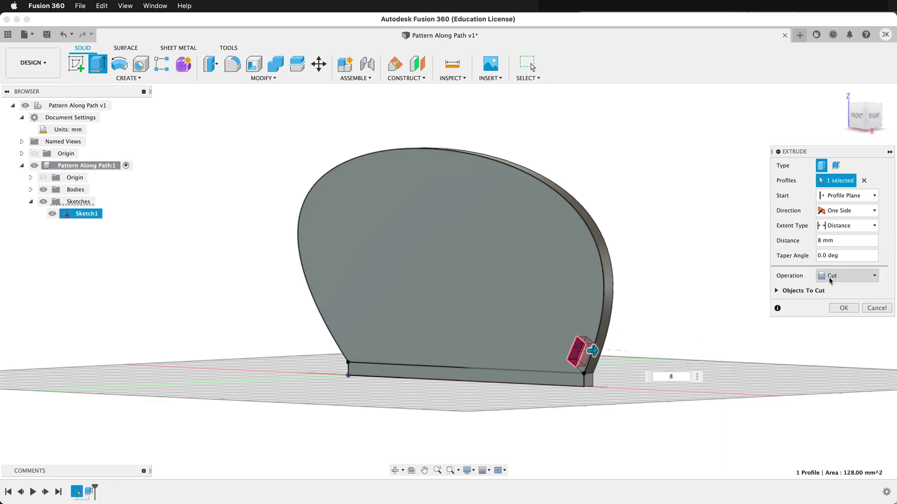
click(843, 308)
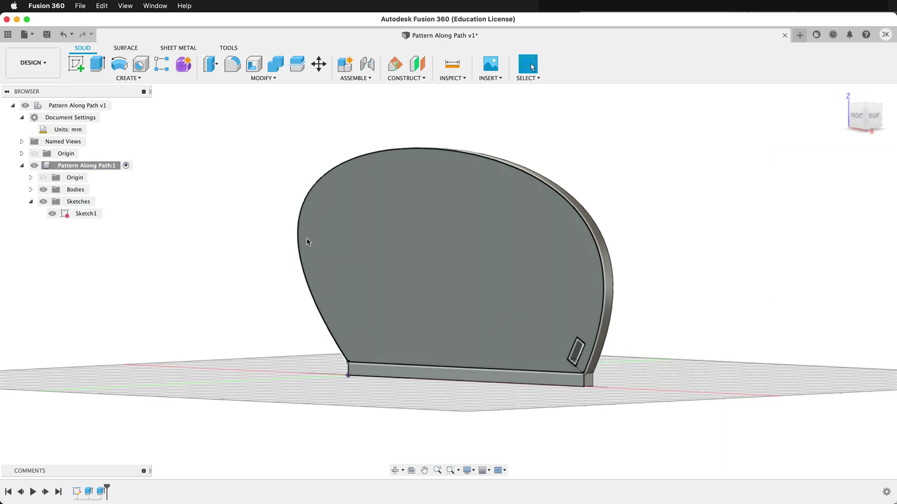
Extrude the small angled rectangle symmetrically 8 mm as a separate new body
click(94, 66)
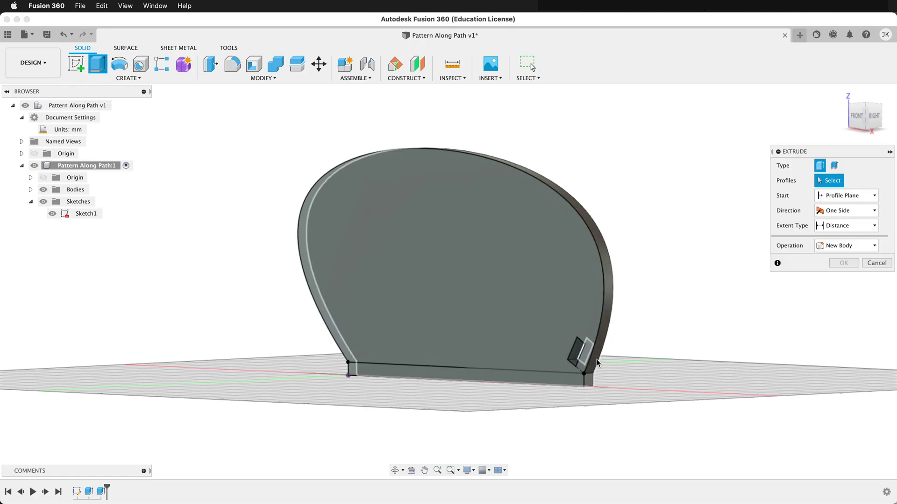
click(579, 353)
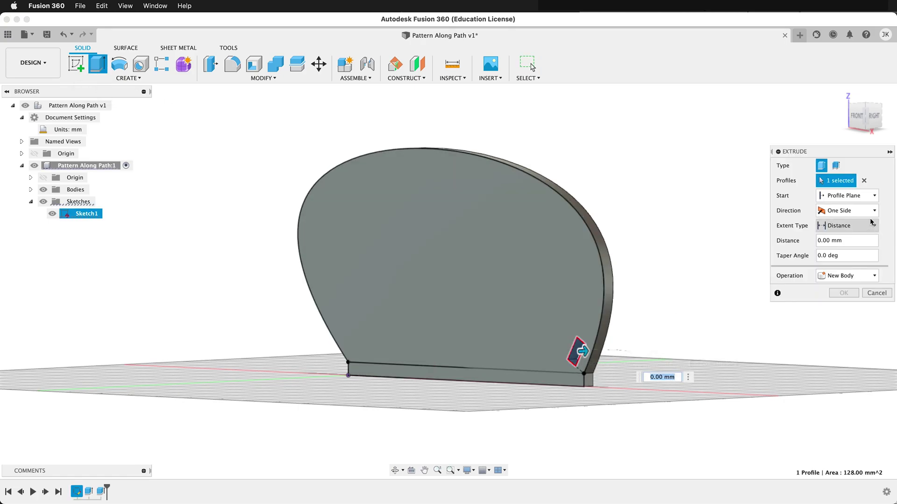
click(854, 211)
click(843, 245)
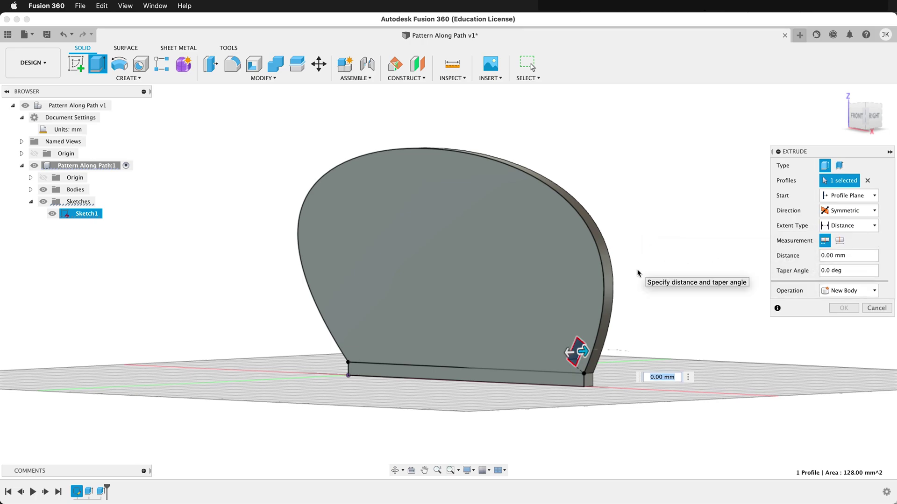
text(8)
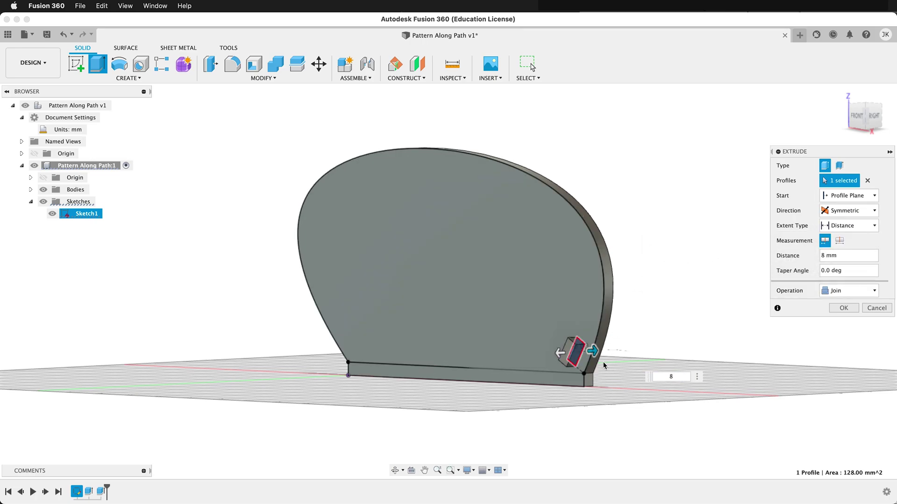
click(833, 294)
click(841, 340)
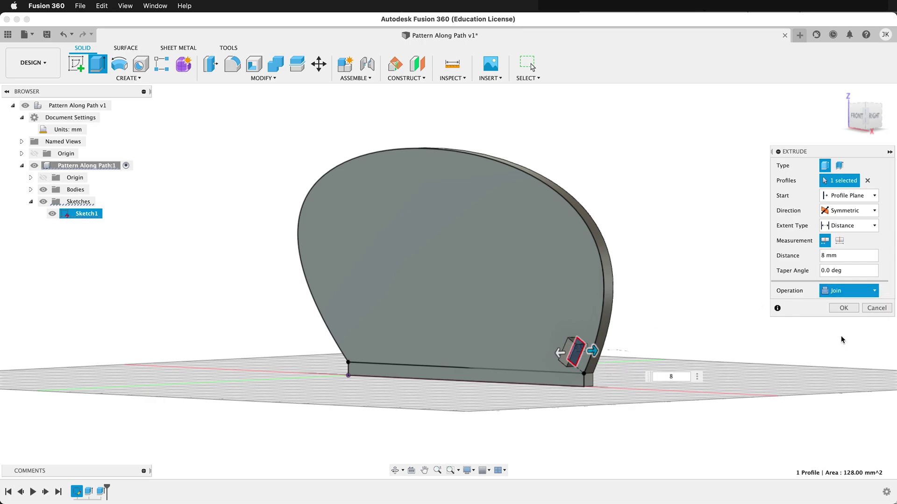
click(844, 308)
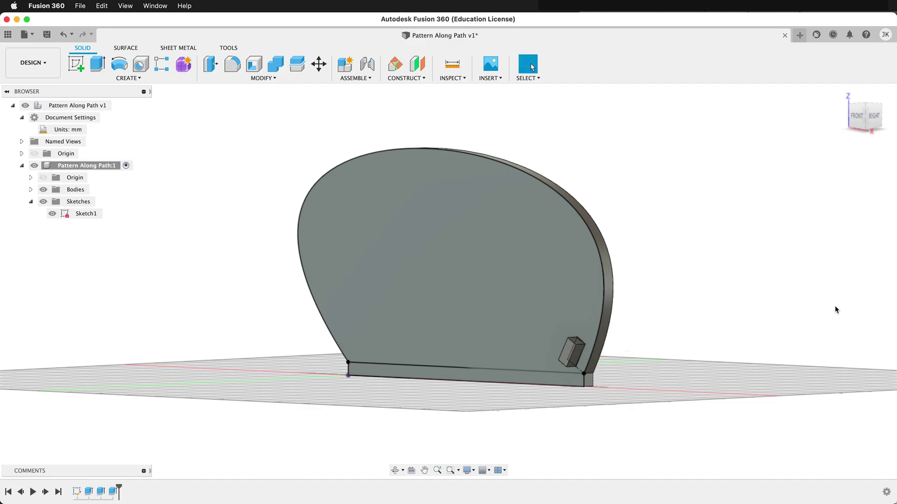
shift+middle_drag(540, 369, 510, 224)
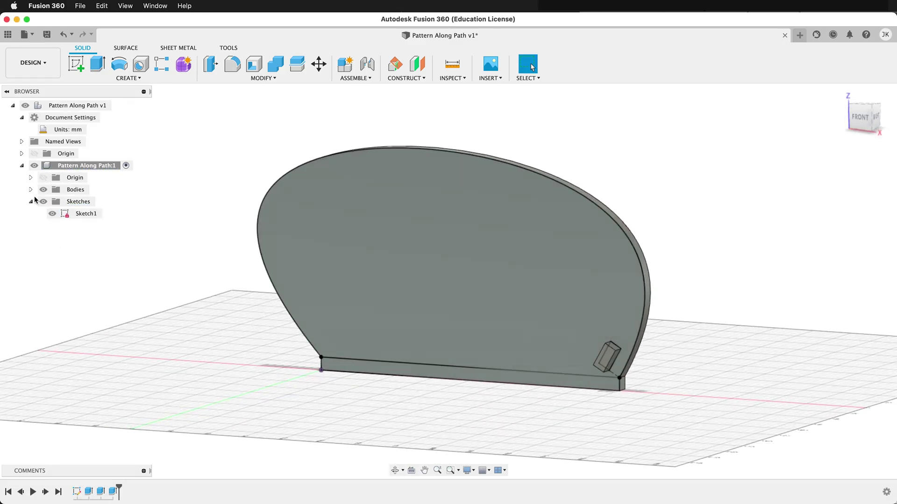
Expand the Bodies folder and toggle Body3 off and on to confirm the nub is separate
click(32, 191)
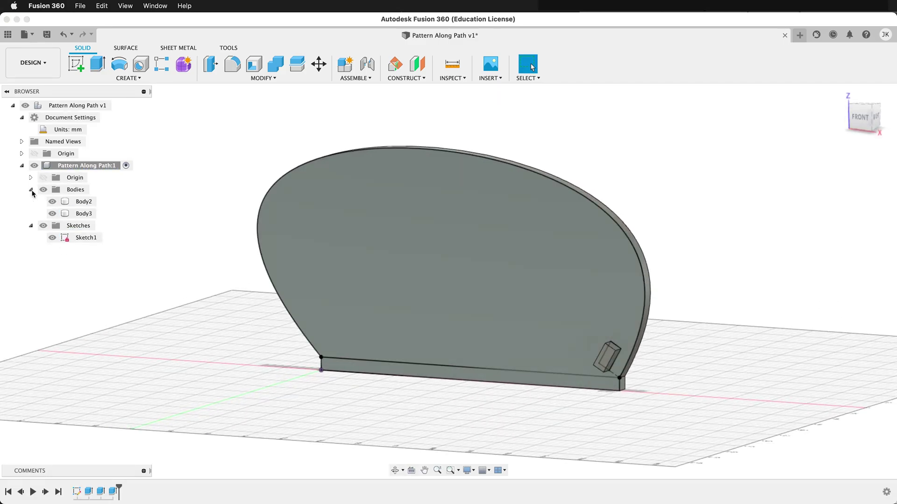
click(53, 214)
click(53, 213)
click(133, 79)
Start a Pattern on Path and open its Type choices
mouse_move(136, 291)
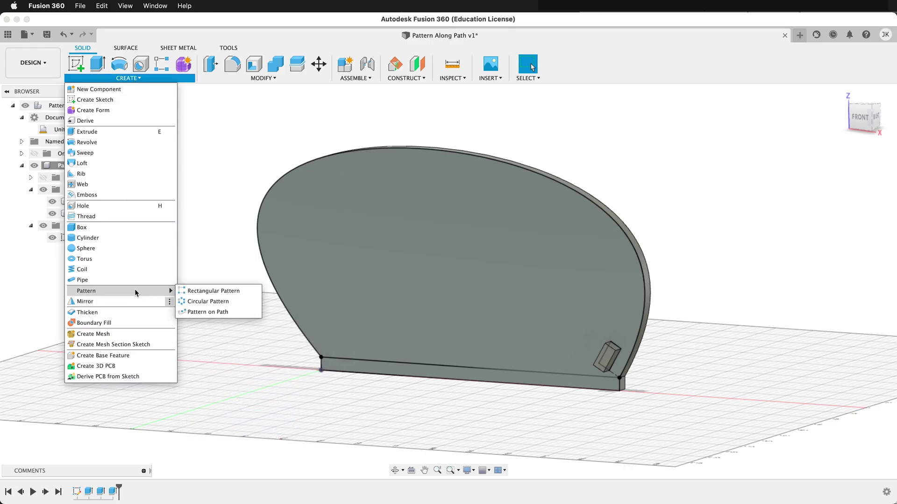
click(231, 312)
click(859, 166)
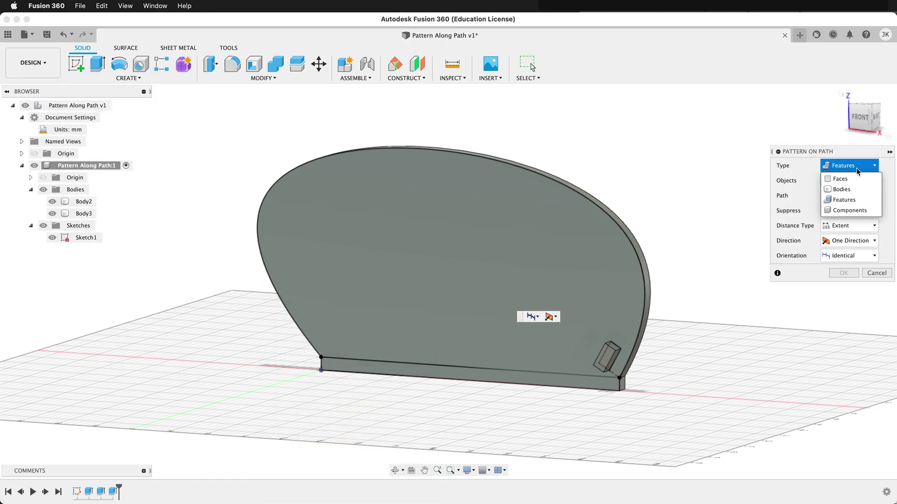
Pattern the nub and cut features along the plate's curved top edge with Extent distance
click(846, 202)
click(114, 491)
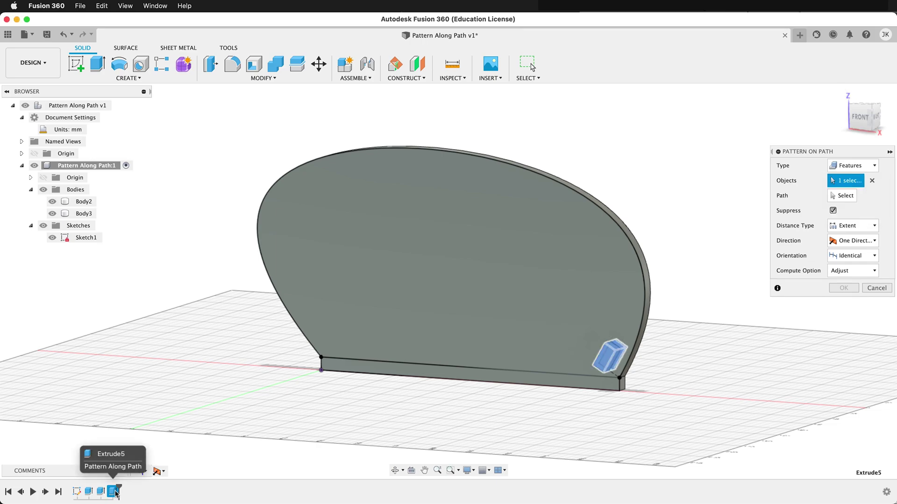
click(102, 491)
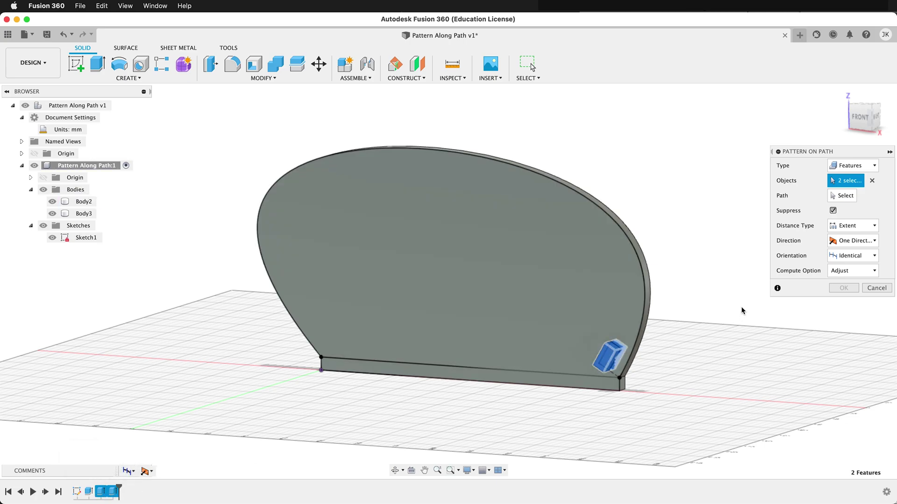
click(845, 196)
click(592, 206)
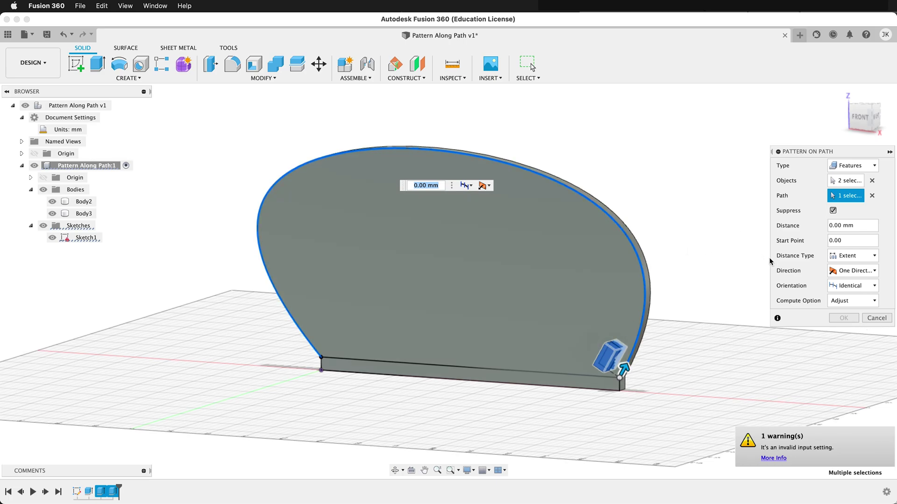
click(864, 260)
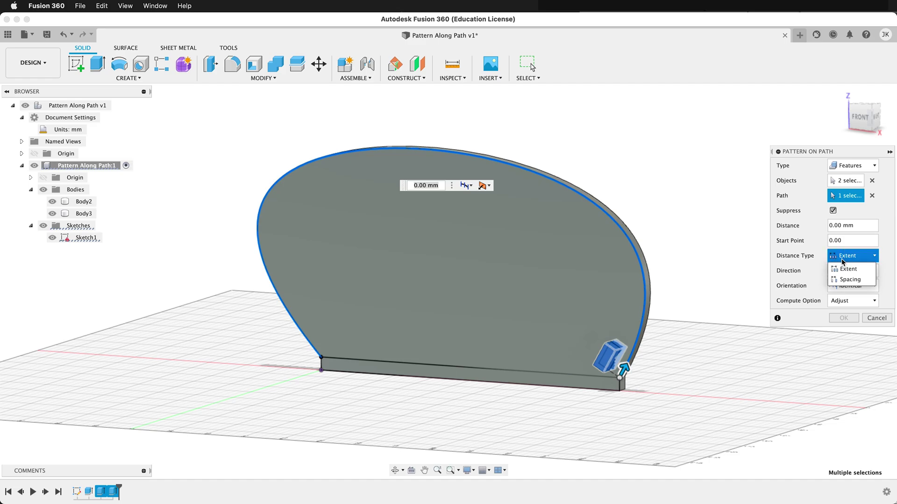
click(834, 269)
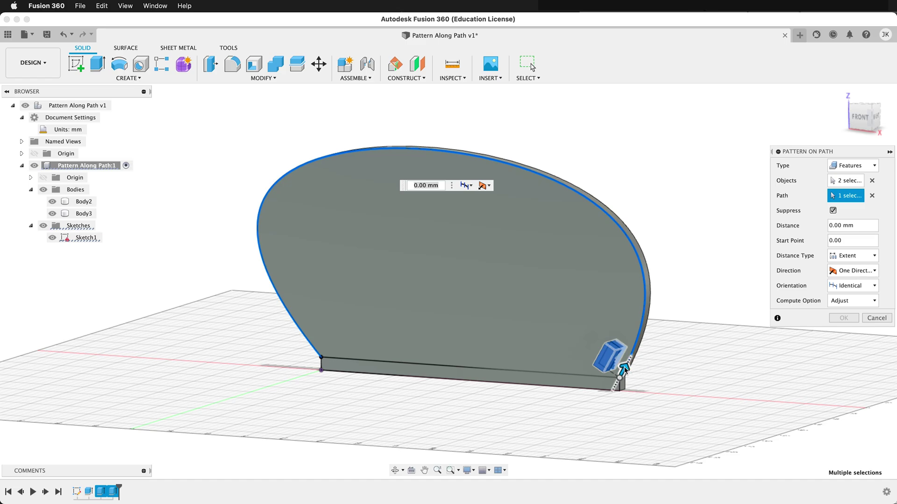
Stretch the pattern to the curve's end and raise the quantity to 10 copies
drag(624, 370, 327, 365)
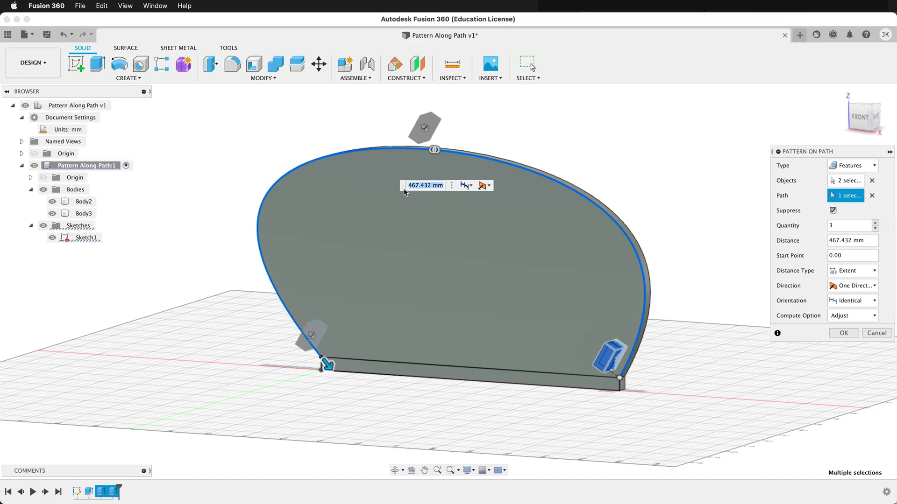
click(875, 223)
click(874, 223)
click(875, 223)
click(875, 224)
click(875, 224)
click(875, 224)
click(874, 224)
shift+middle_drag(534, 260, 559, 246)
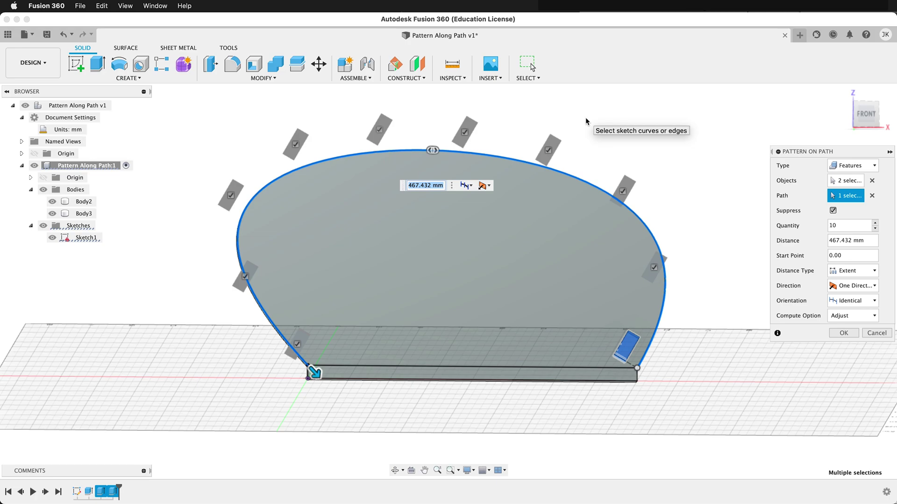
Set orientation to Path Direction and increase the quantity to 12
click(871, 302)
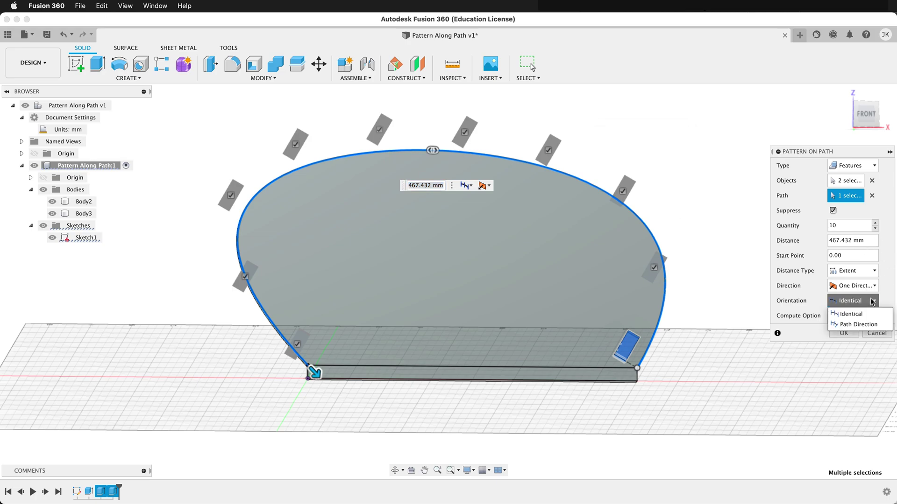
click(868, 324)
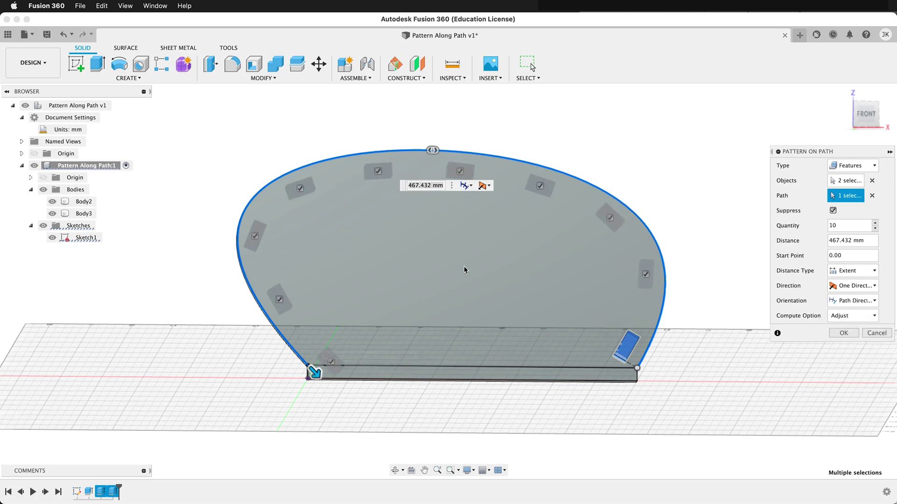
click(876, 223)
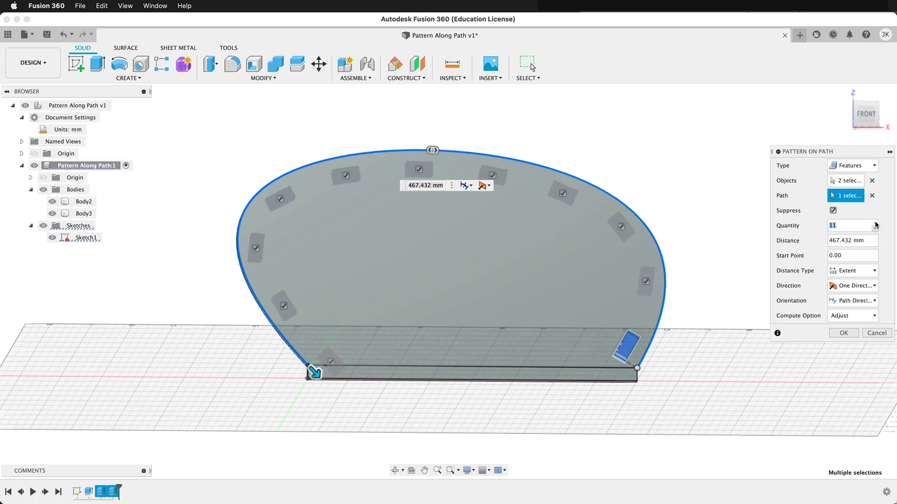
click(876, 223)
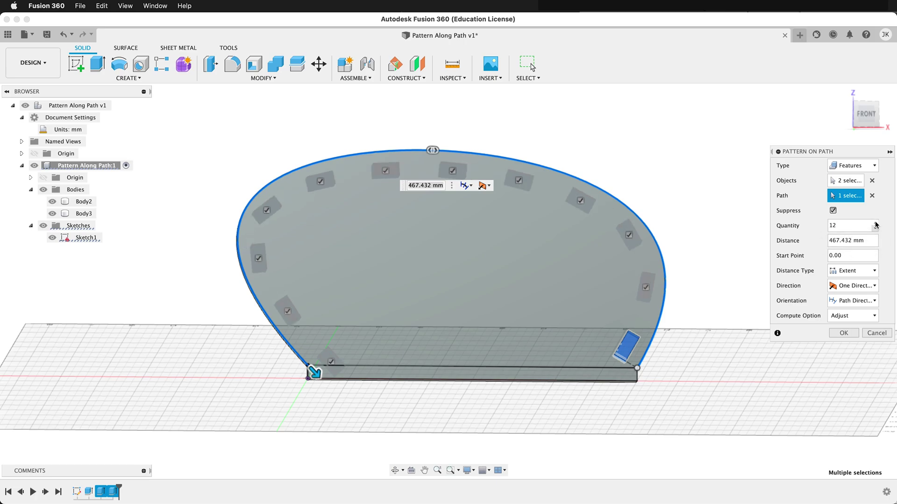
click(833, 211)
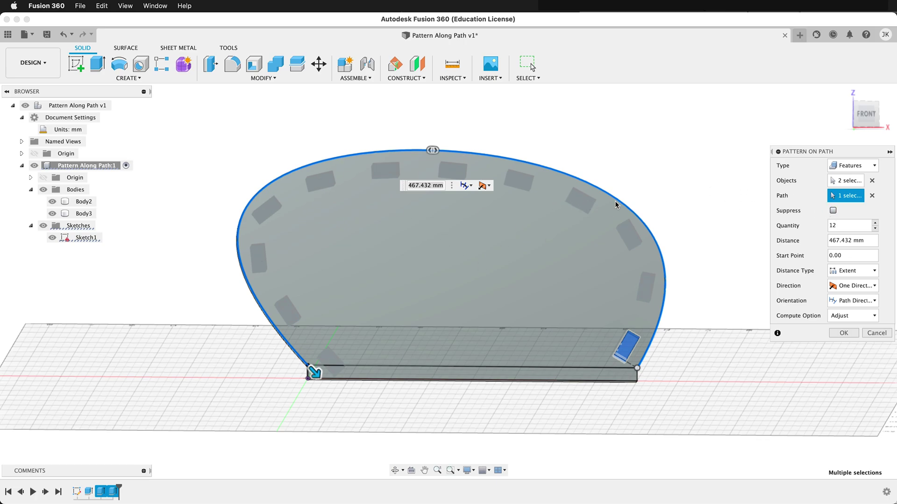
click(833, 210)
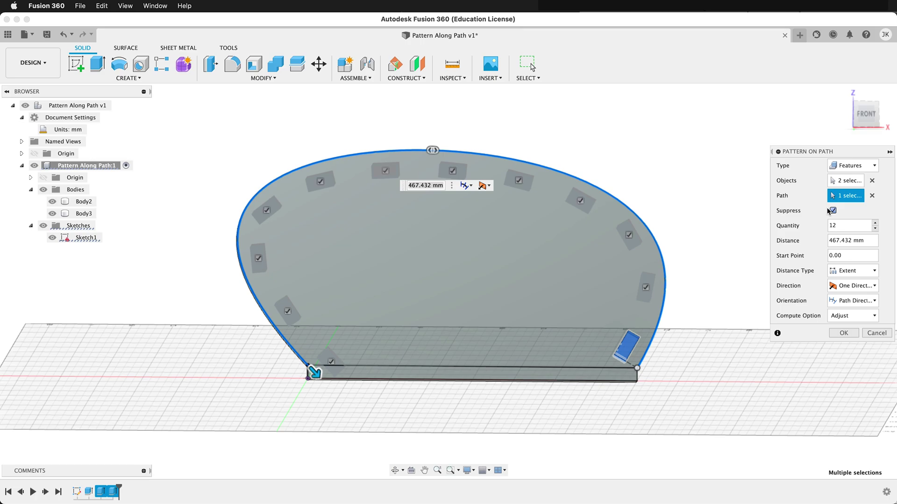
click(581, 200)
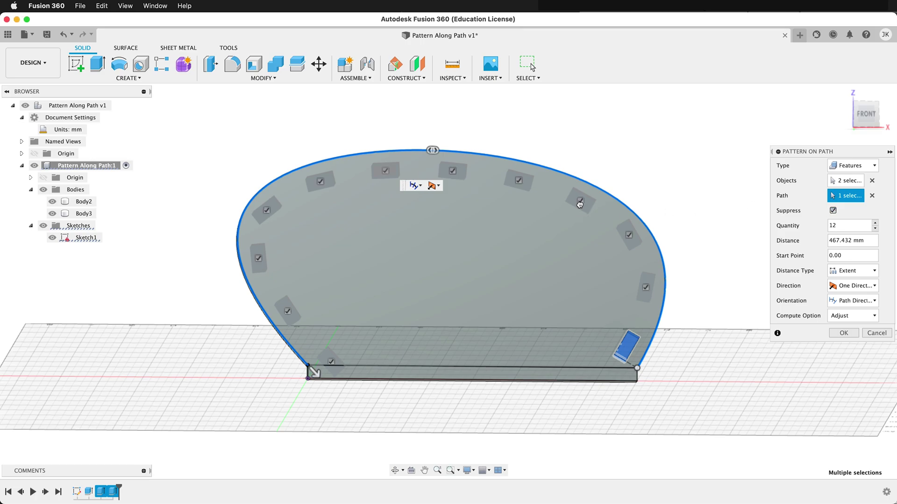
click(519, 180)
click(518, 181)
click(582, 200)
Switch the distance type to Spacing and set a 39.68 mm gap between copies
click(873, 277)
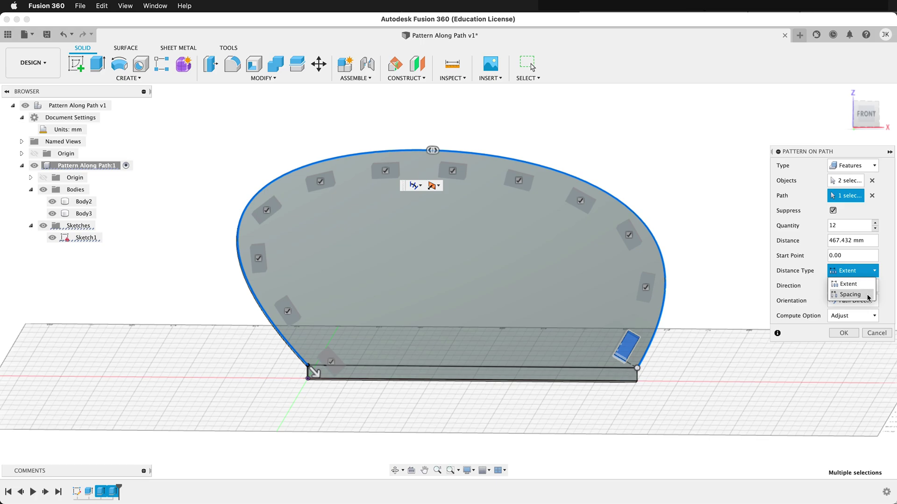
click(870, 295)
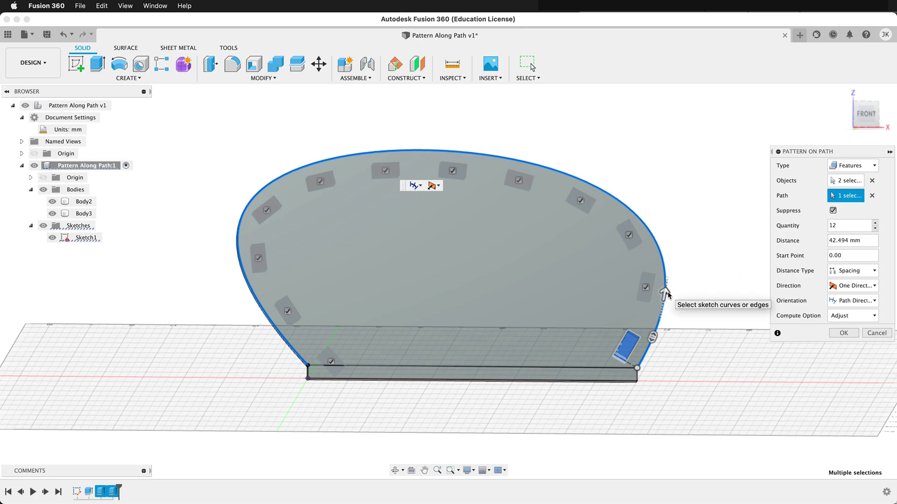
drag(668, 292, 666, 314)
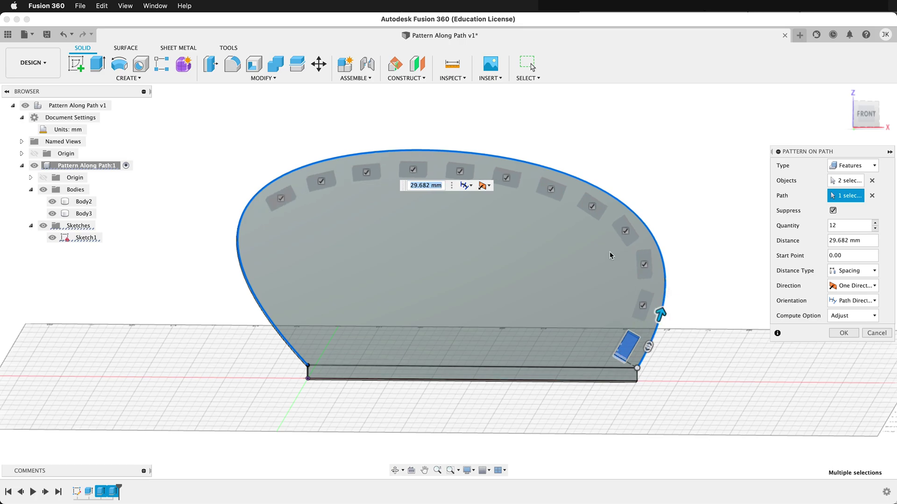
click(874, 223)
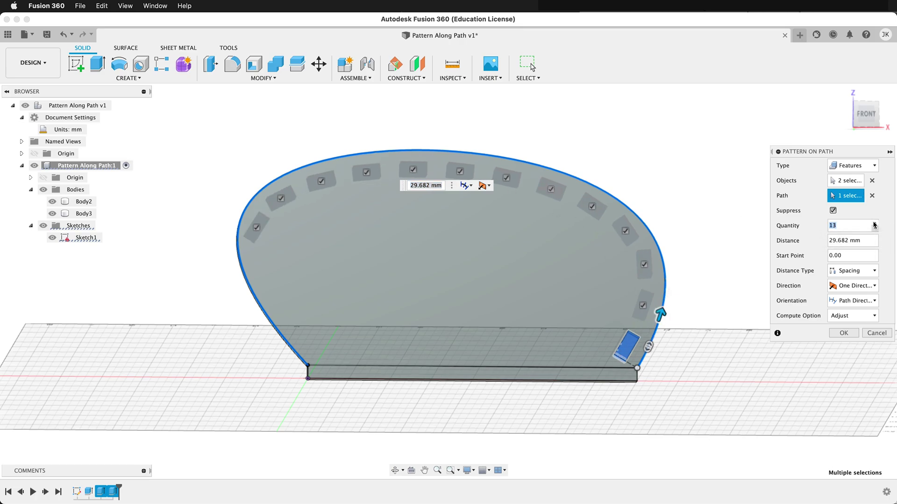
click(875, 222)
click(874, 223)
click(874, 224)
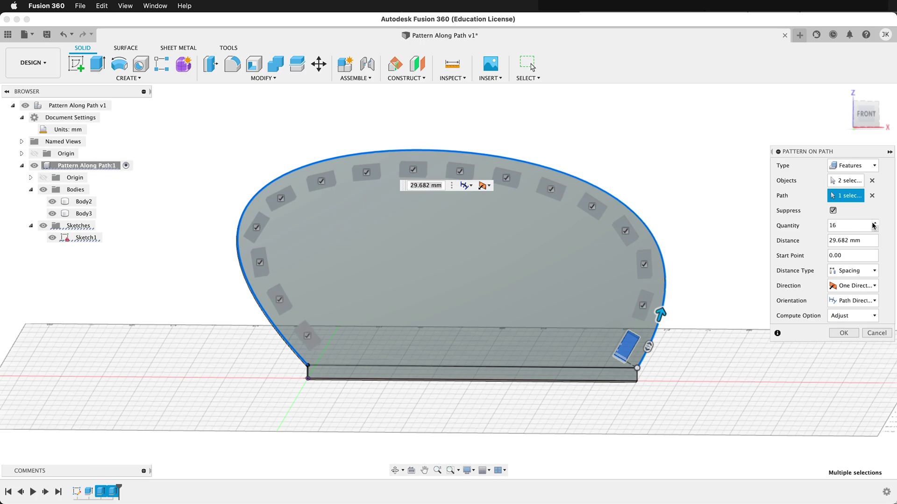
drag(656, 320, 664, 298)
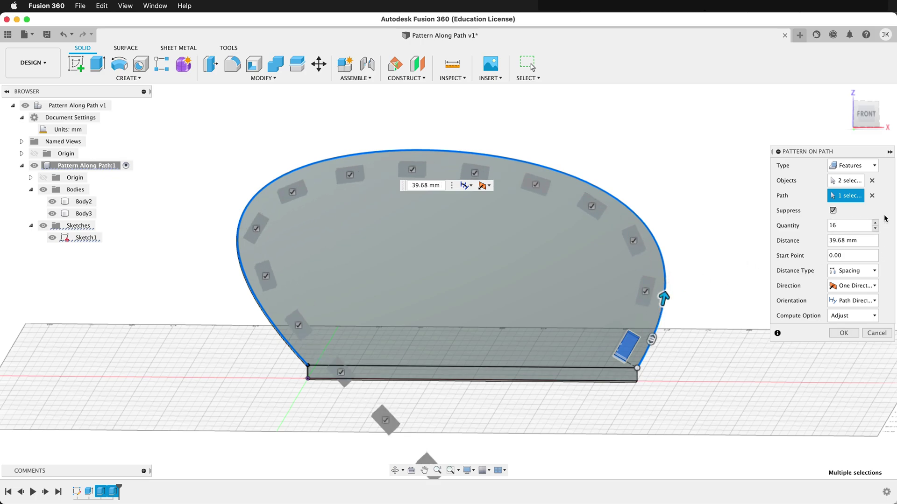
Suppress the copies on the base and below the plate, settling the quantity at 12
click(874, 229)
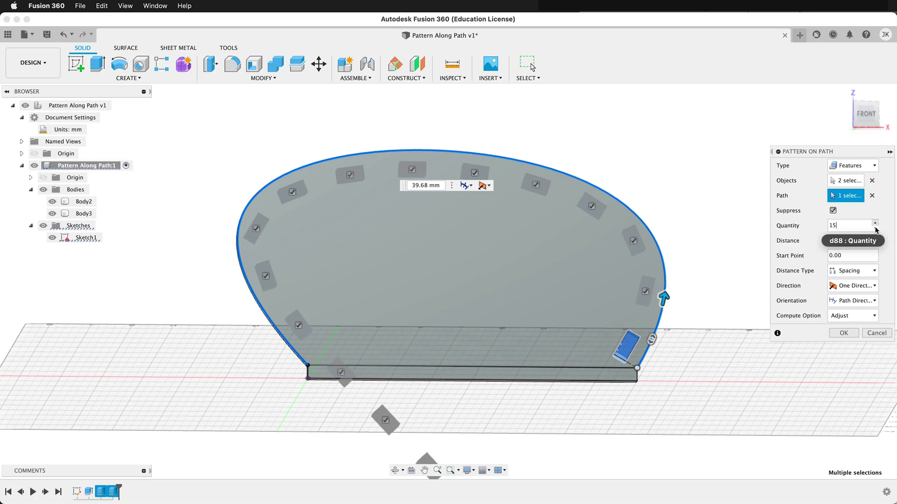
click(874, 228)
click(875, 229)
click(875, 229)
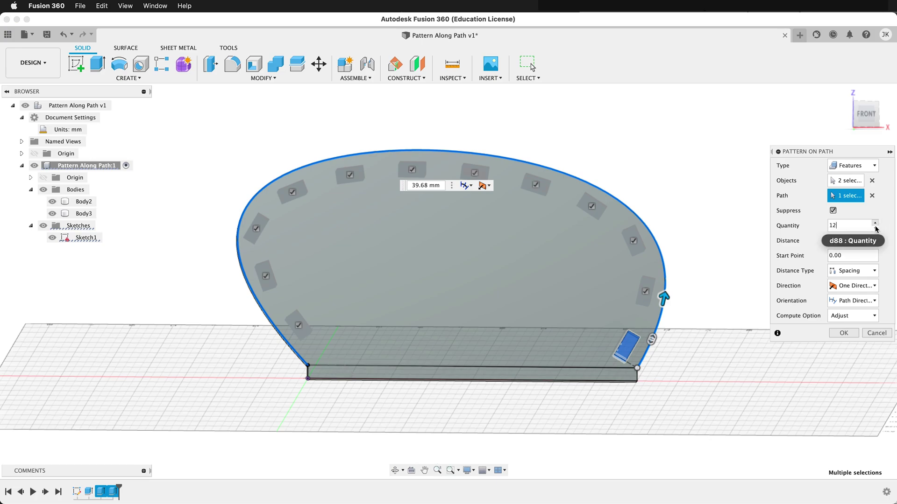
click(875, 223)
click(875, 223)
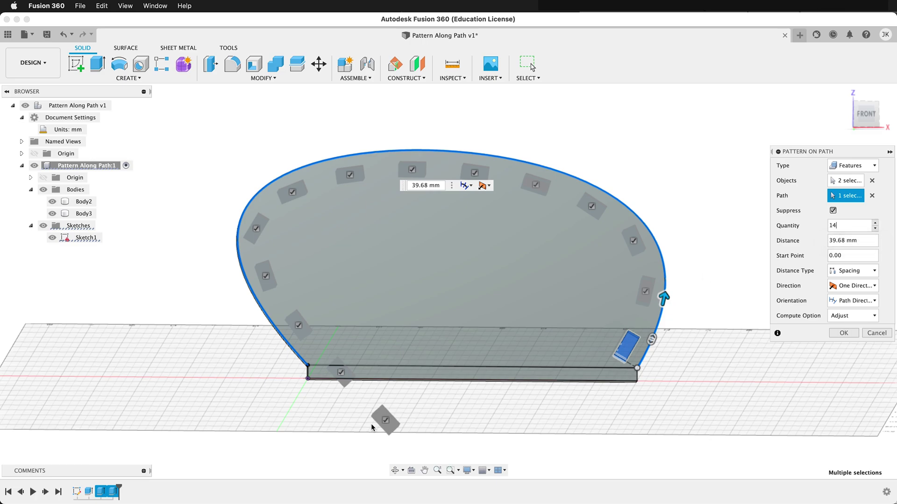
click(385, 420)
click(340, 371)
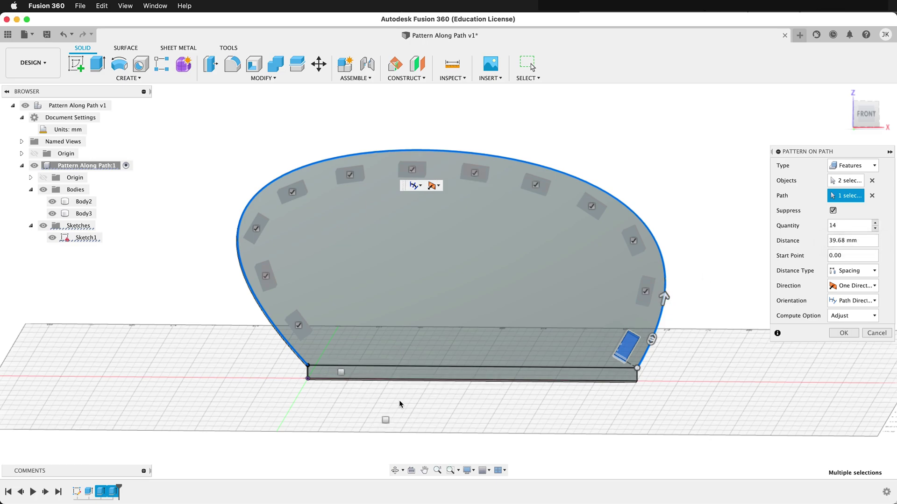
click(875, 228)
click(875, 229)
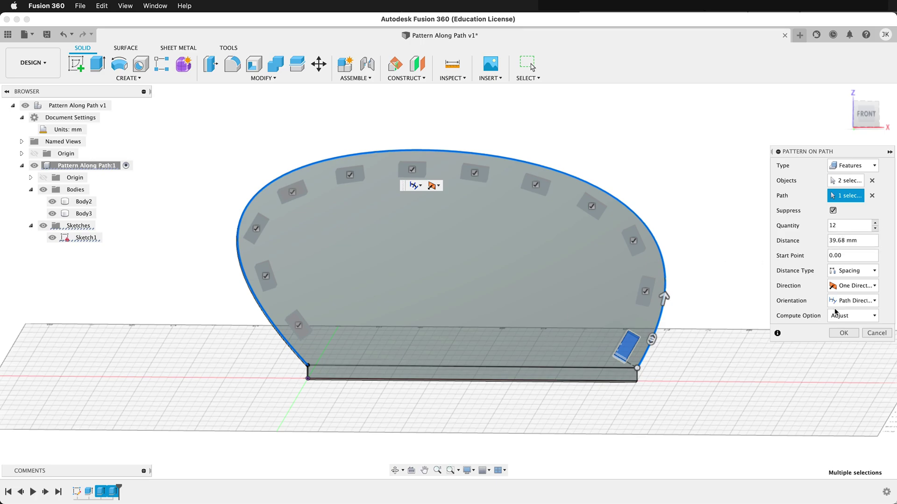
Apply the path pattern, then hide Body6 to reveal its notch cut
click(843, 333)
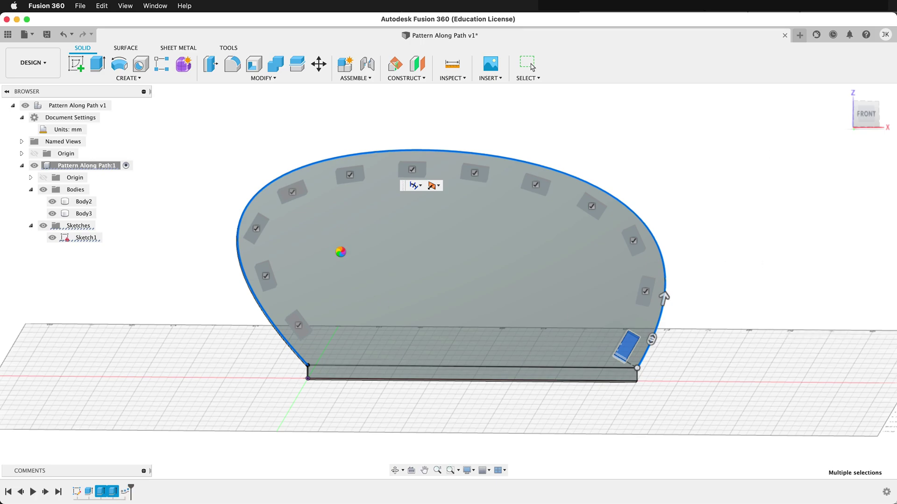
shift+middle_drag(484, 306, 303, 168)
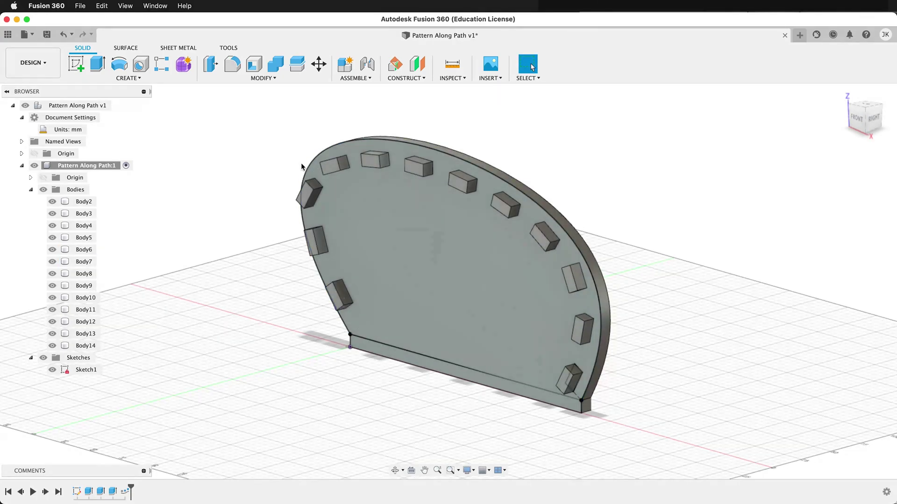
click(54, 249)
shift+middle_drag(483, 243, 553, 218)
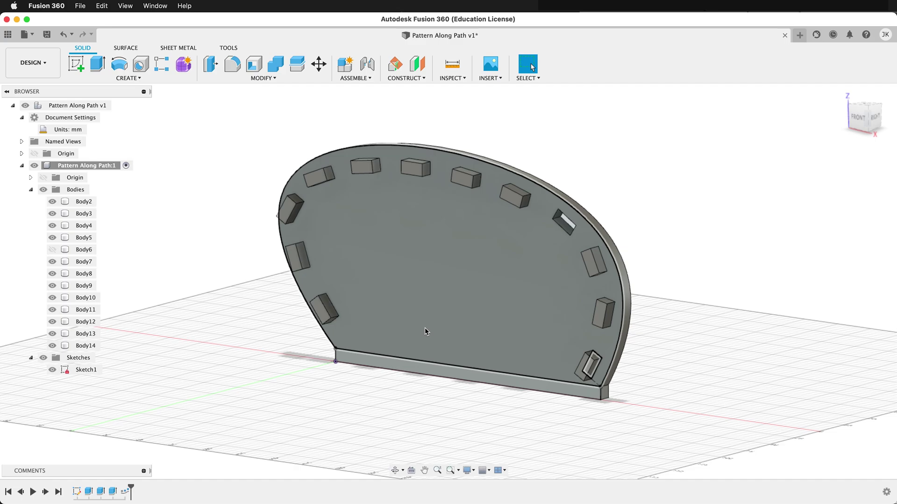
shift+middle_drag(416, 317, 499, 324)
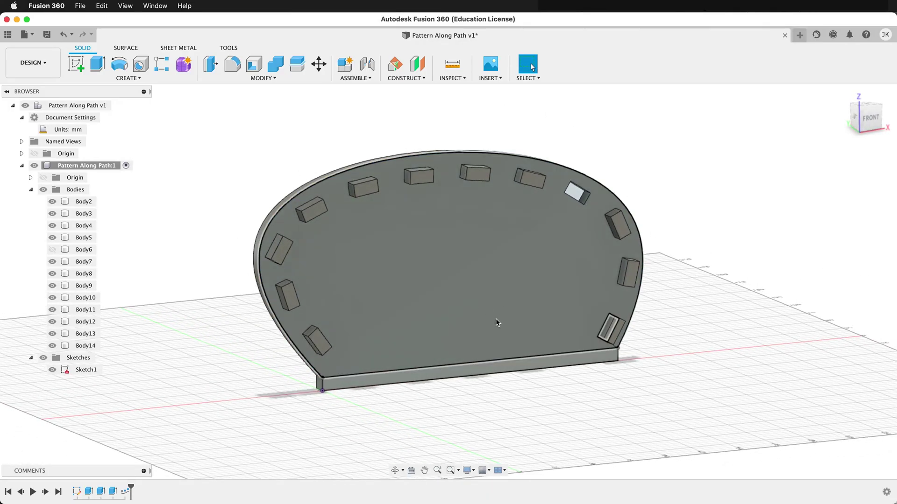